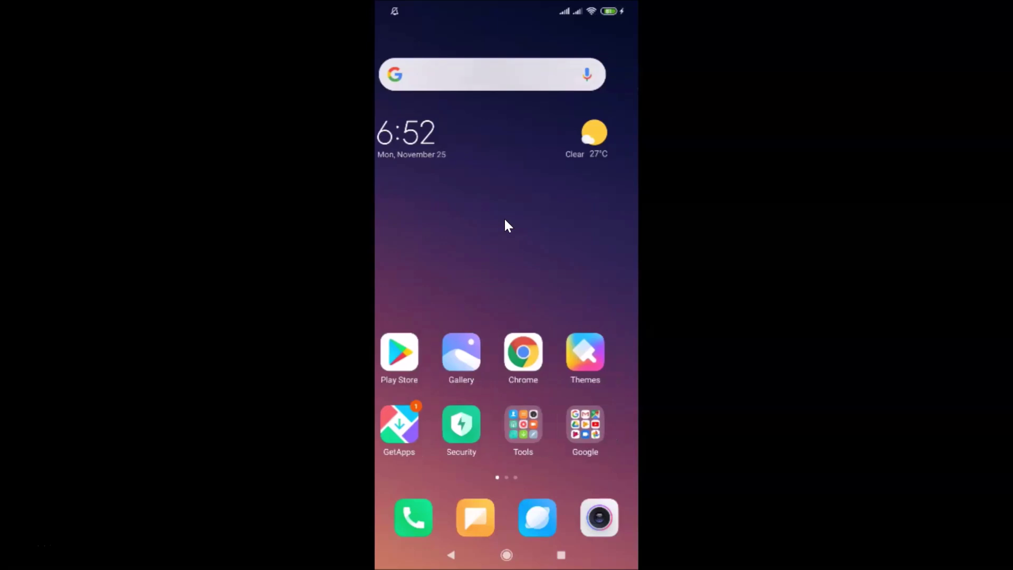
# Step: Open Settings from the second home page and check About phone for MIUI Global 11.0.5 Stable
pyautogui.moveTo(505, 216); pyautogui.dragTo(393, 212)
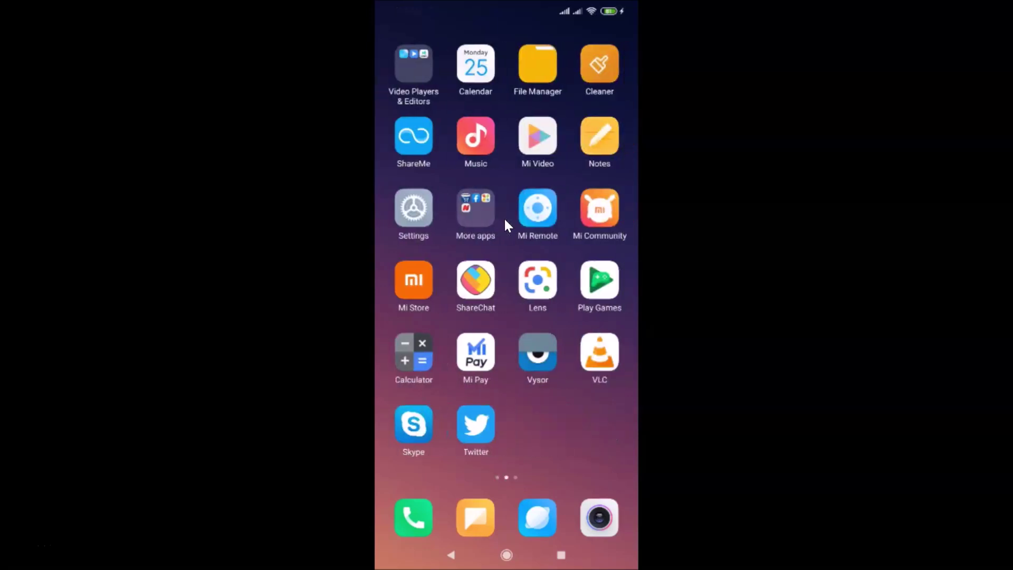
pyautogui.click(406, 212)
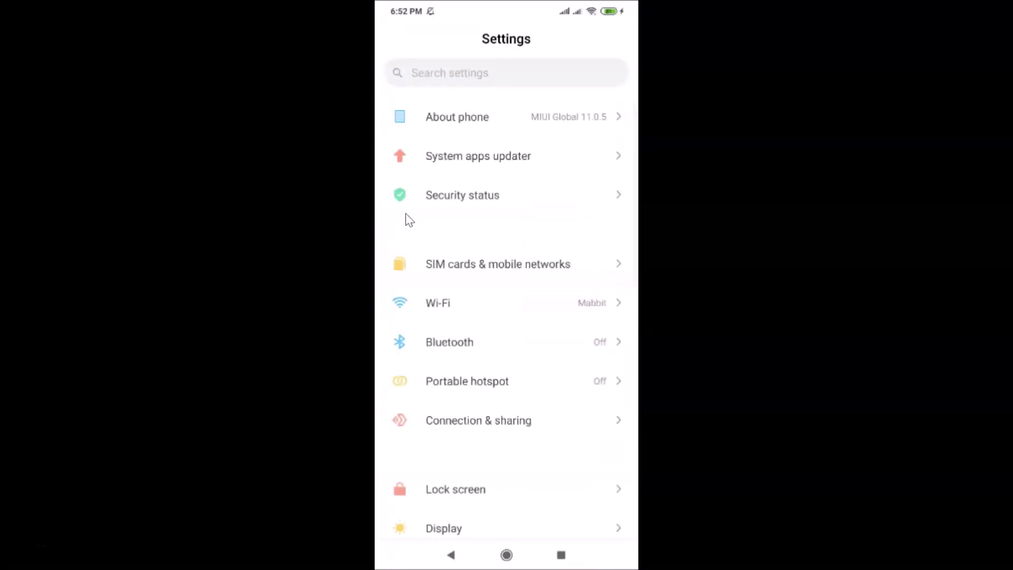
pyautogui.click(445, 125)
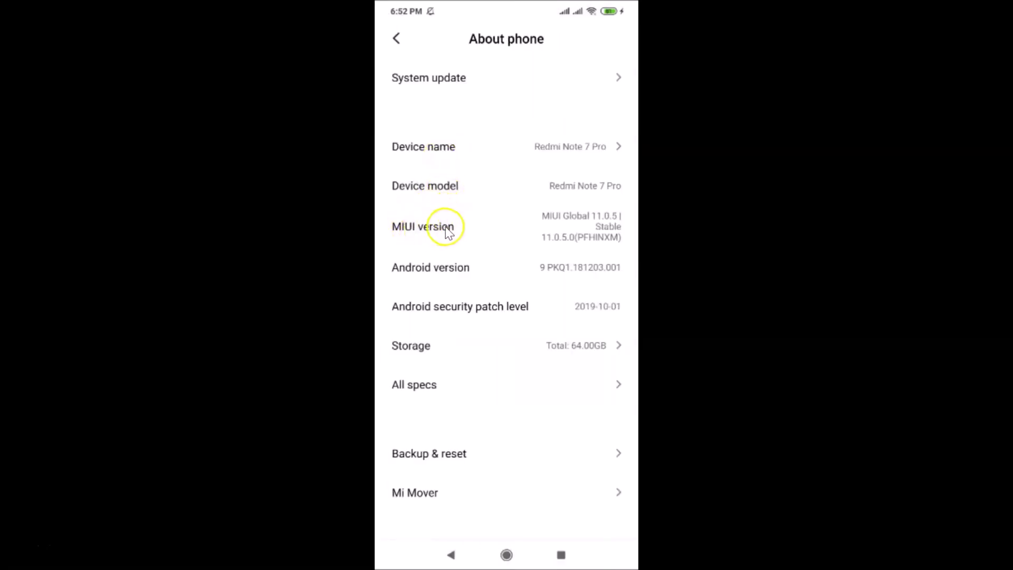
pyautogui.click(602, 222)
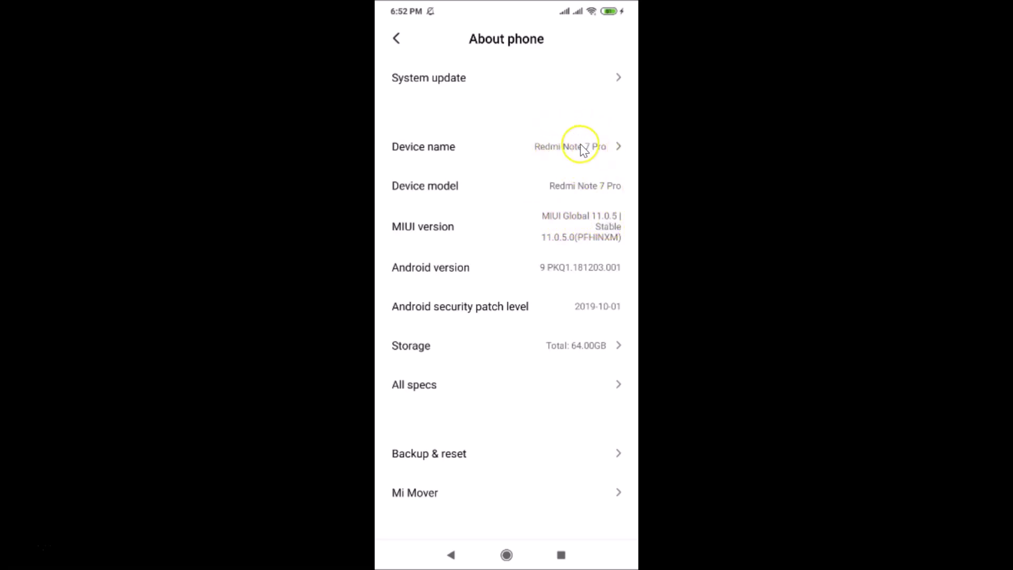
# Step: Leave Settings through Recents to the home screen and browse the 4x6 icon pages
pyautogui.hotkey('alt', 's')
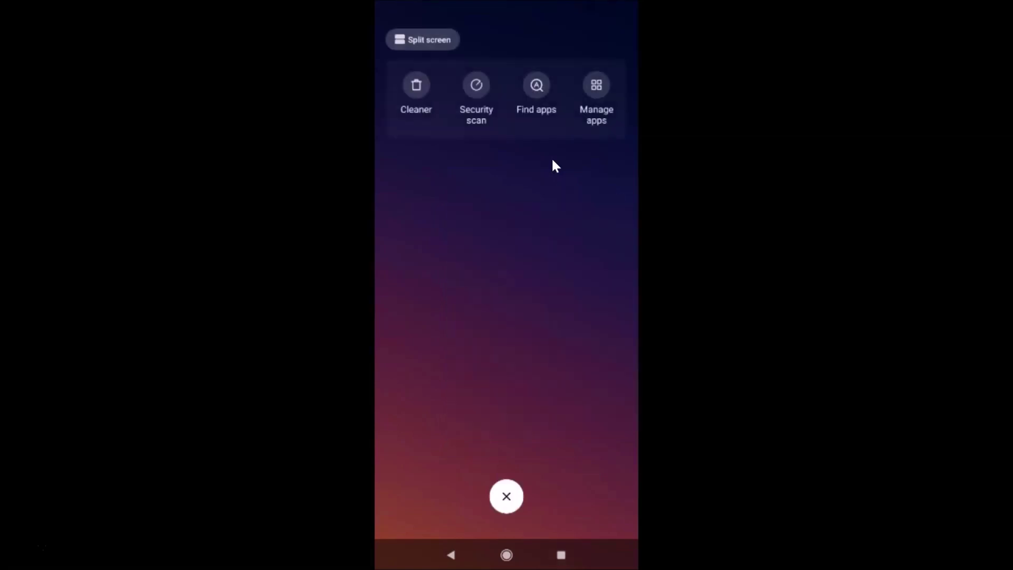
pyautogui.hotkey('alt', 'h')
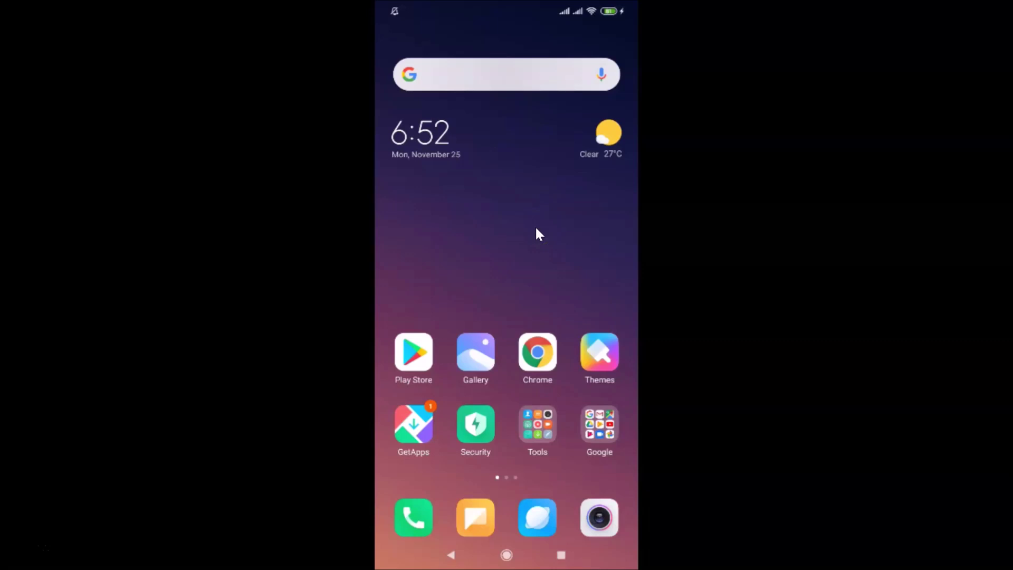
pyautogui.scroll(-1, 536, 228)
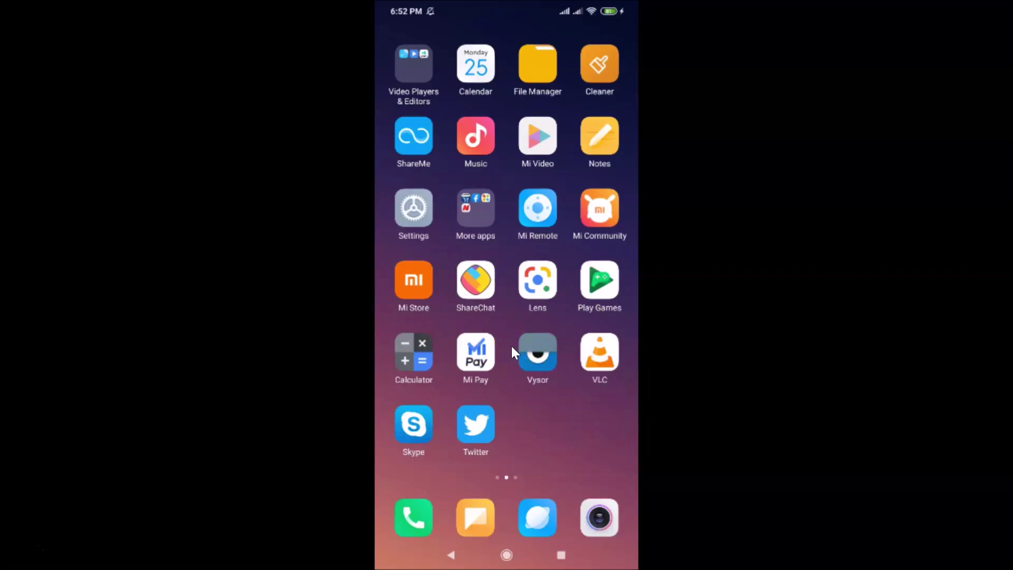
pyautogui.scroll(1, 511, 348)
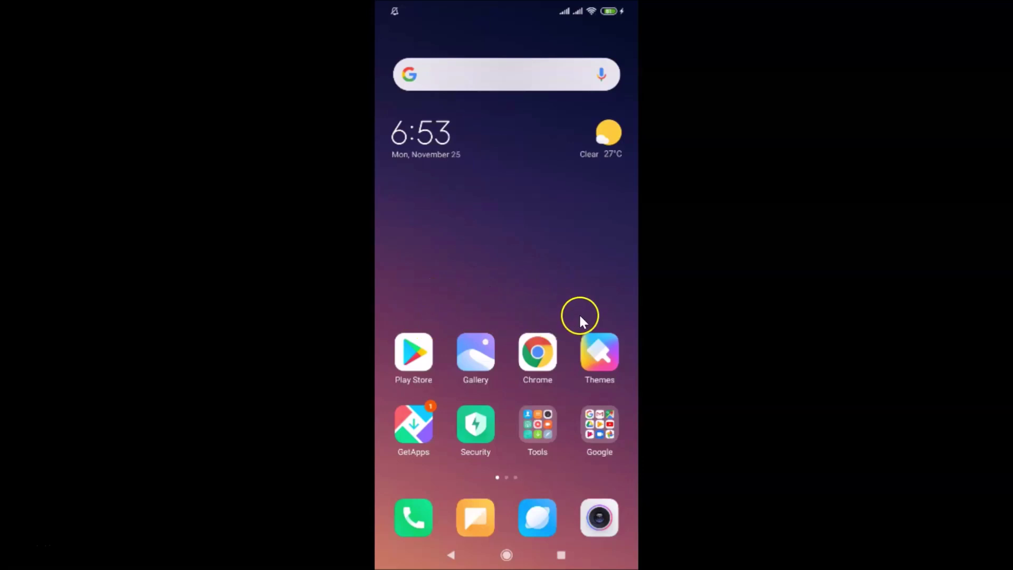
# Step: In home screen edit mode settings, pick the 5x6 layout and finish editing
pyautogui.click(500, 313)
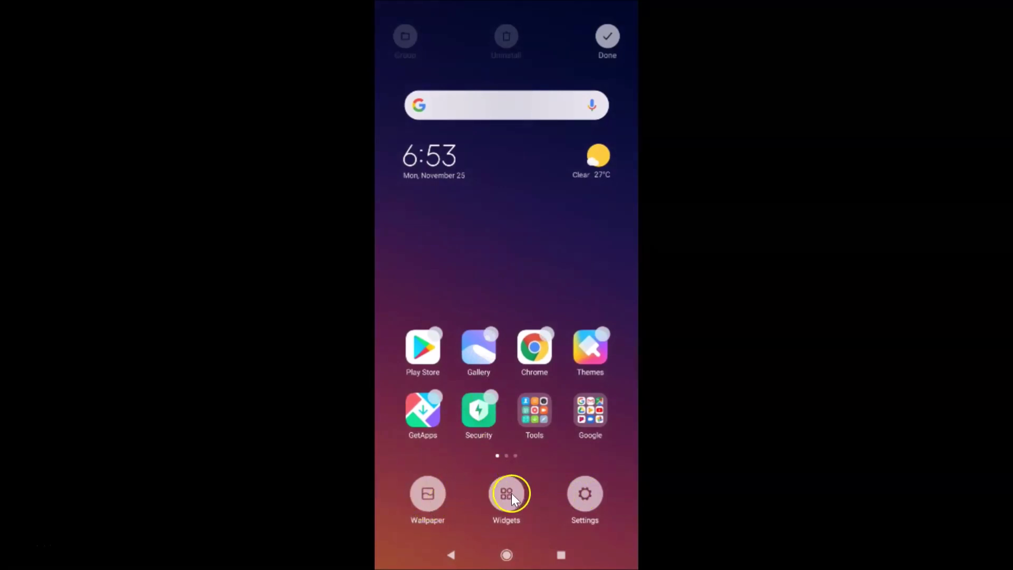
pyautogui.click(584, 495)
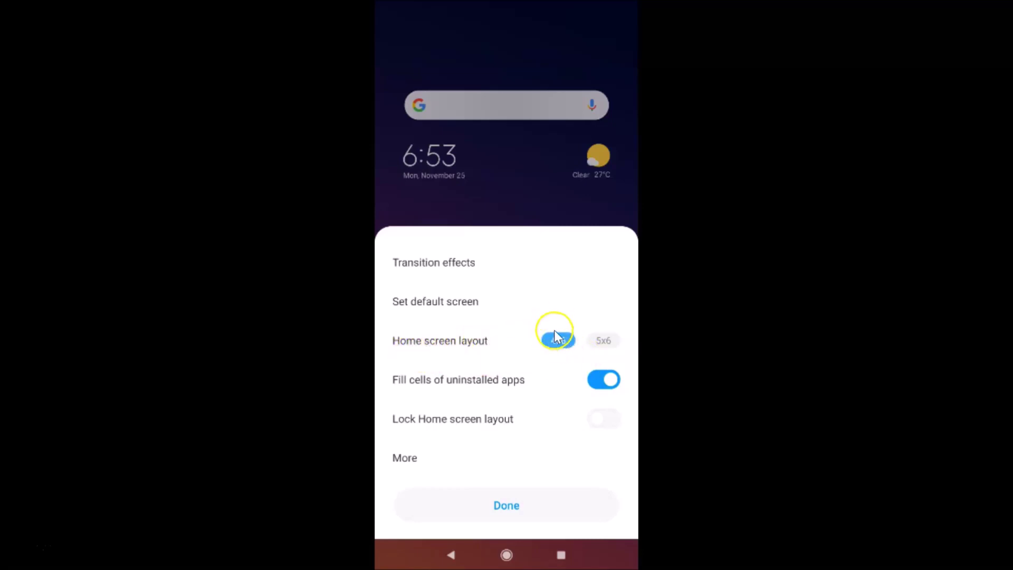
pyautogui.click(609, 342)
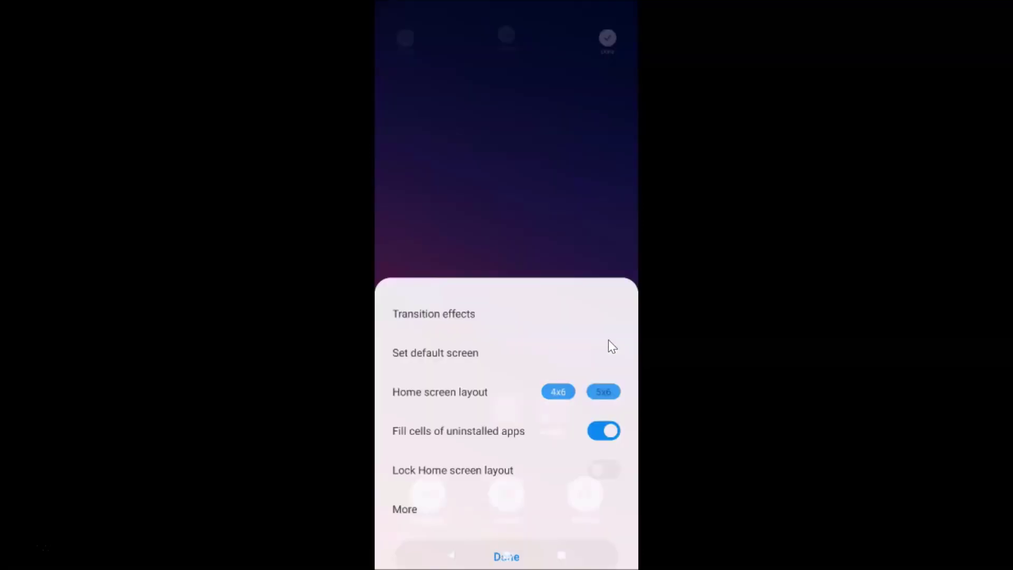
pyautogui.click(531, 353)
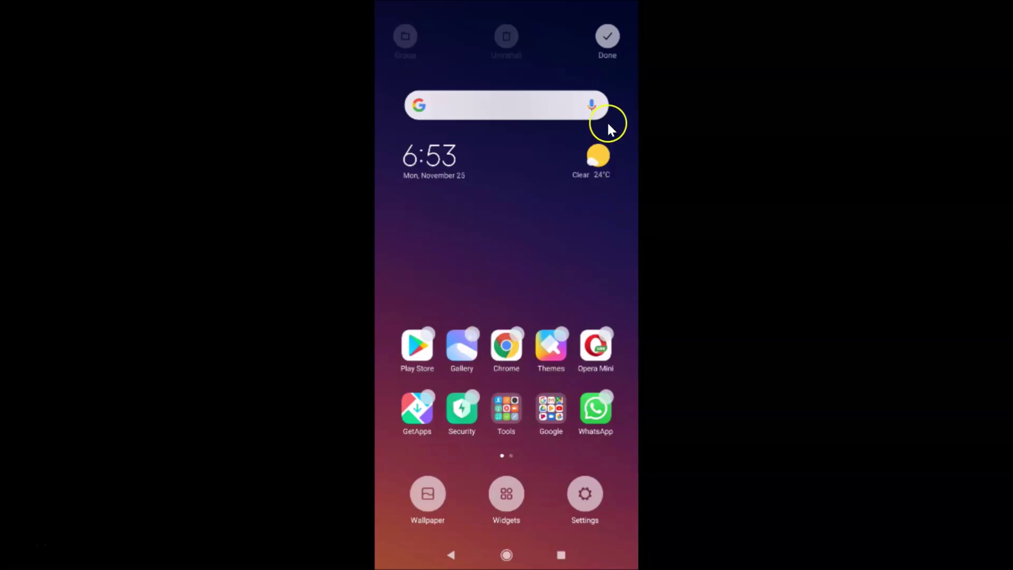
pyautogui.click(607, 37)
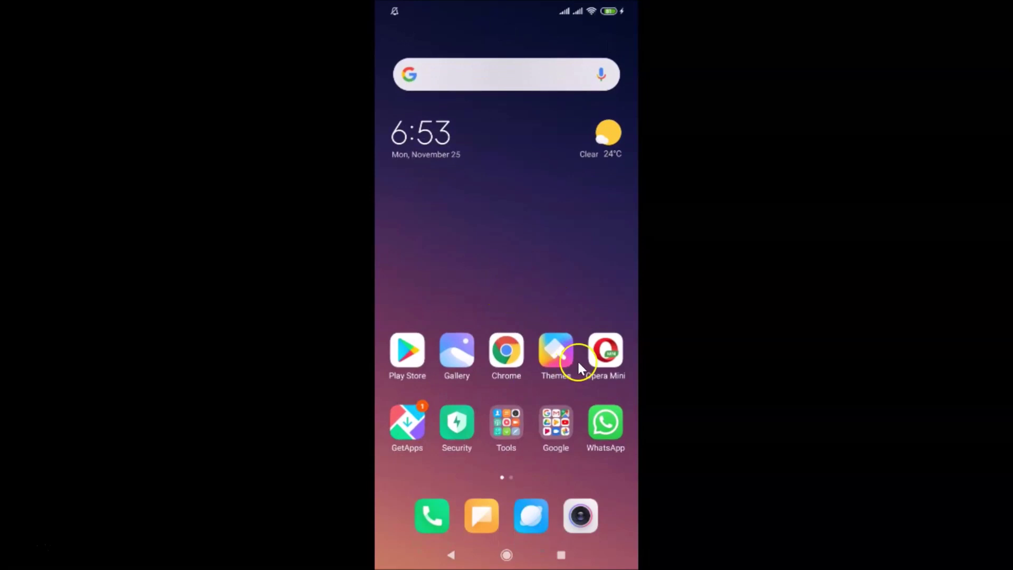
# Step: Swipe between home screen pages to check the five-icon rows of the 5x6 grid
pyautogui.scroll(-1, 531, 175)
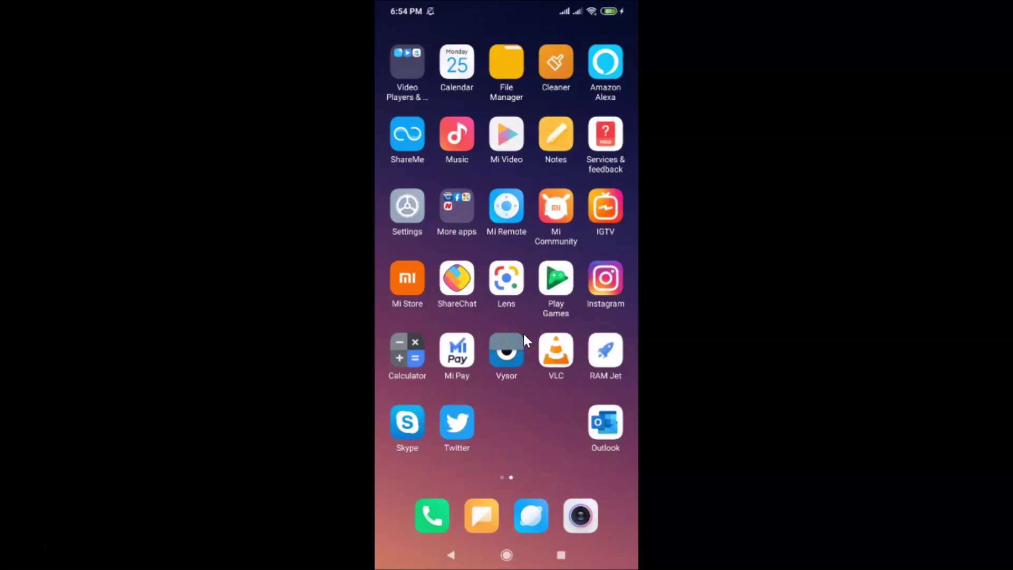
pyautogui.hscroll(-1, 524, 333)
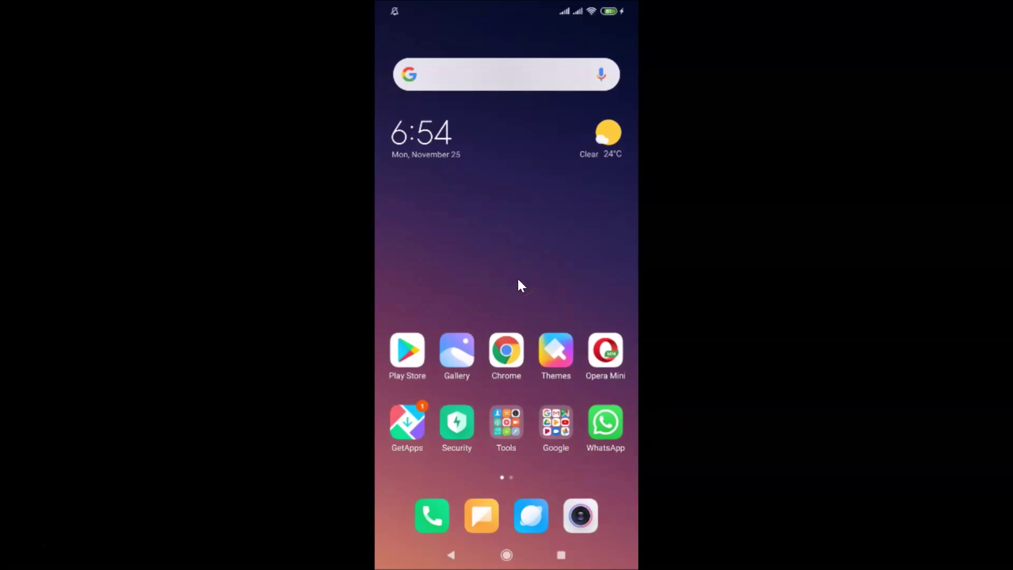
pyautogui.hscroll(1, 518, 280)
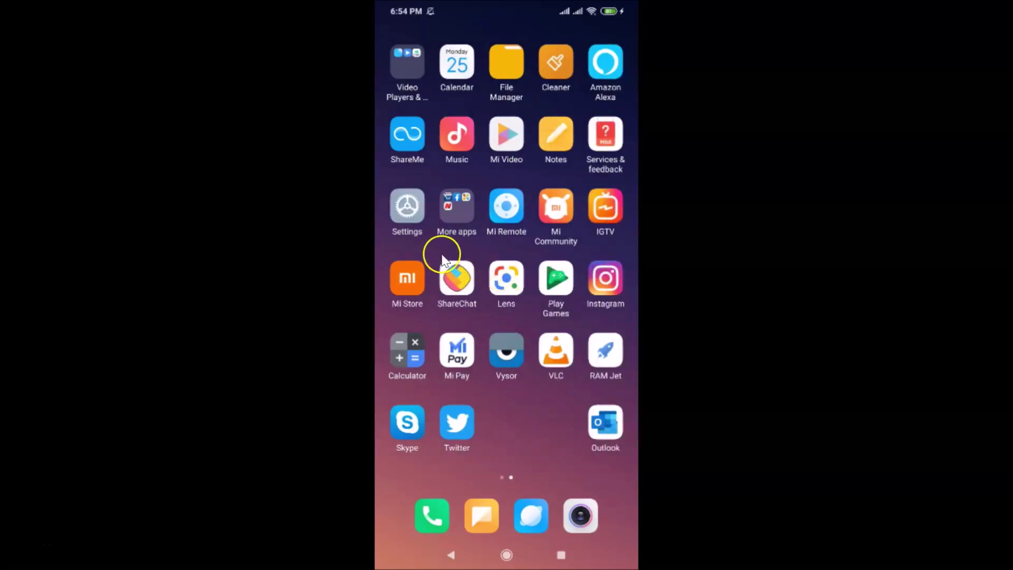
# Step: In Settings > Home screen, change Home screen layout back to 4x6 and return home
pyautogui.click(408, 206)
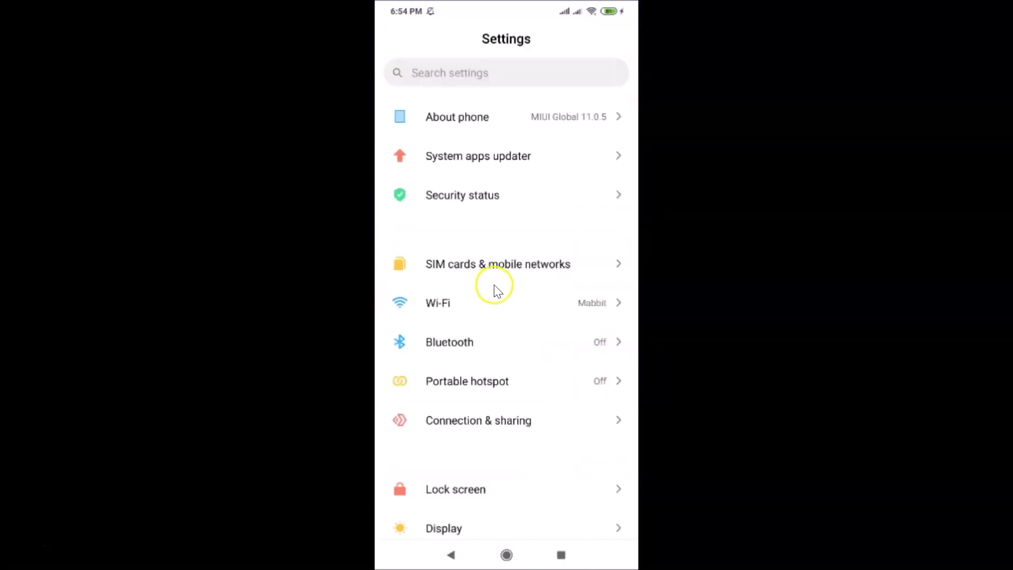
pyautogui.scroll(-3, 494, 287)
pyautogui.scroll(-5, 497, 292)
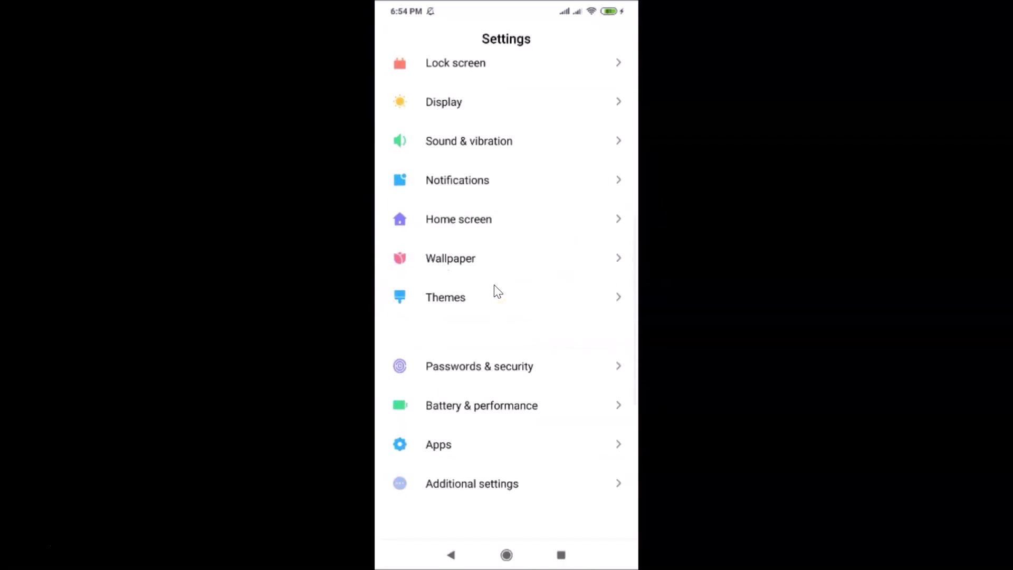
pyautogui.click(464, 224)
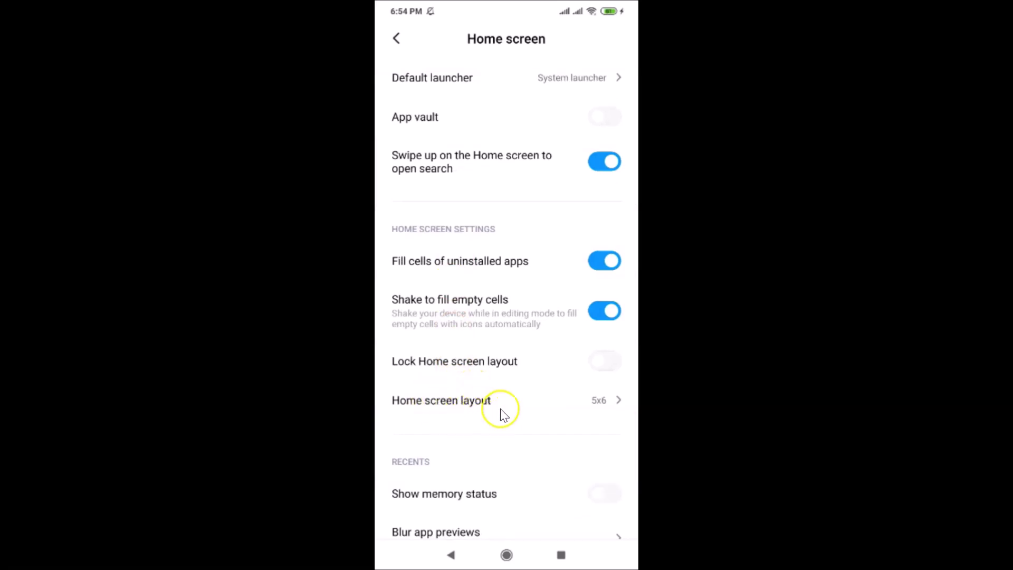
pyautogui.click(591, 405)
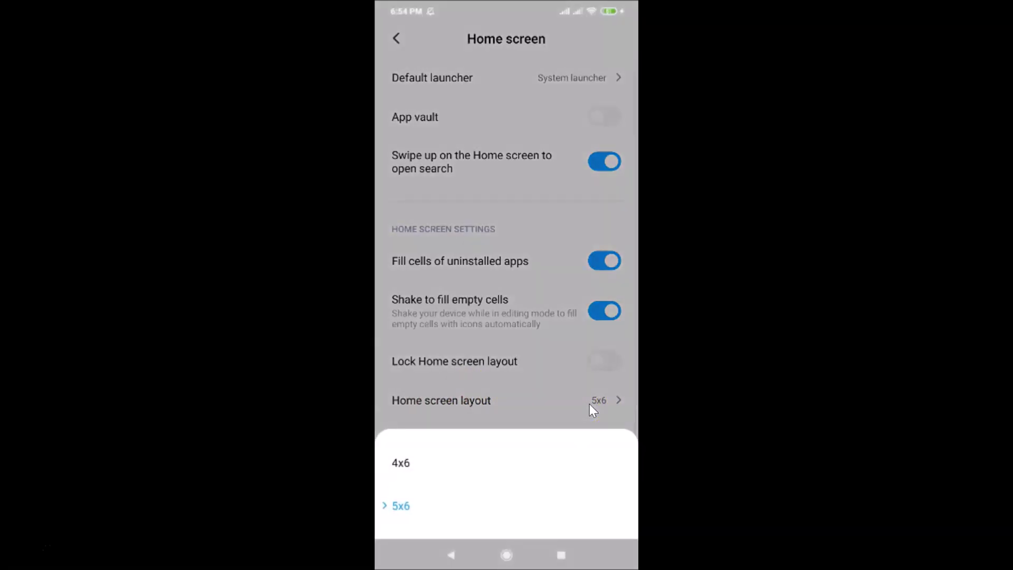
pyautogui.click(401, 463)
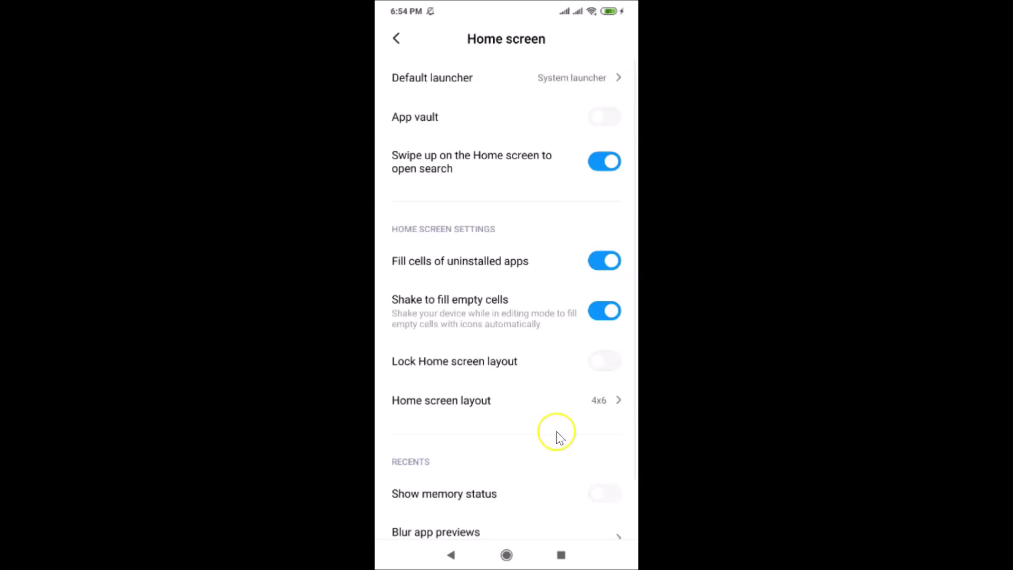
pyautogui.middleClick(609, 408)
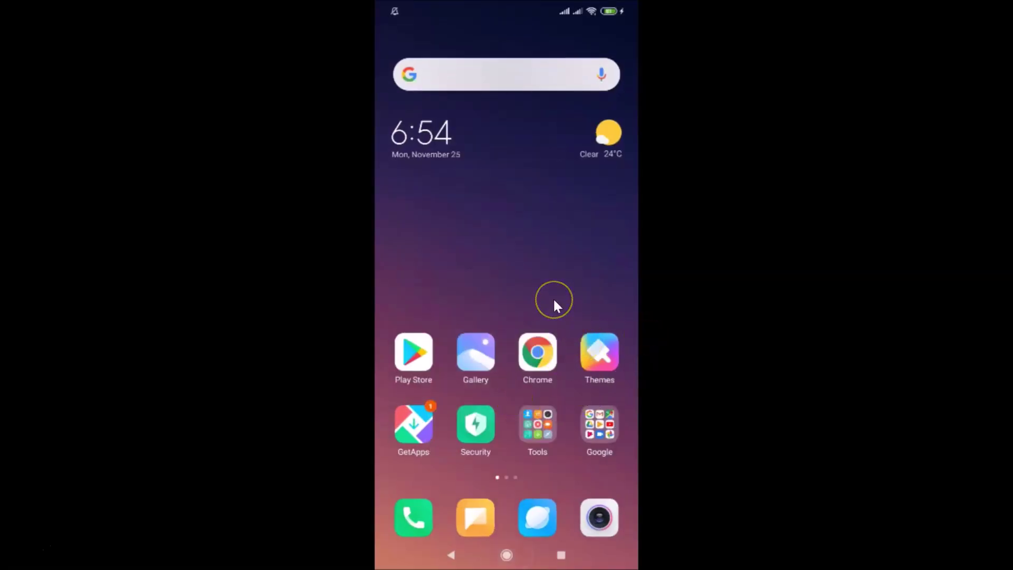
# Step: Browse the four-icon 4x6 home pages, then enter home screen edit mode
pyautogui.scroll(-1, 553, 297)
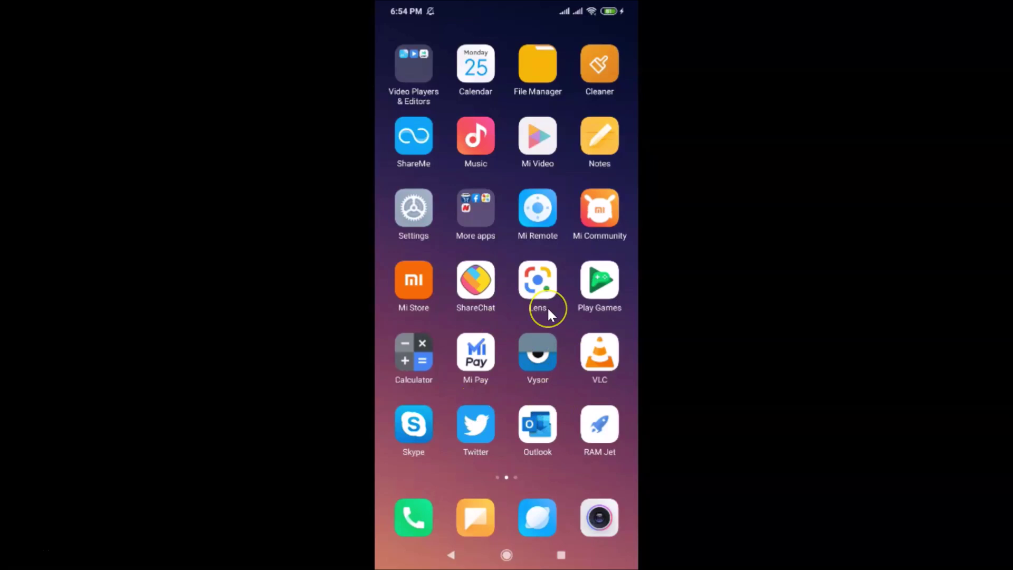
pyautogui.scroll(1, 546, 313)
pyautogui.click(506, 305)
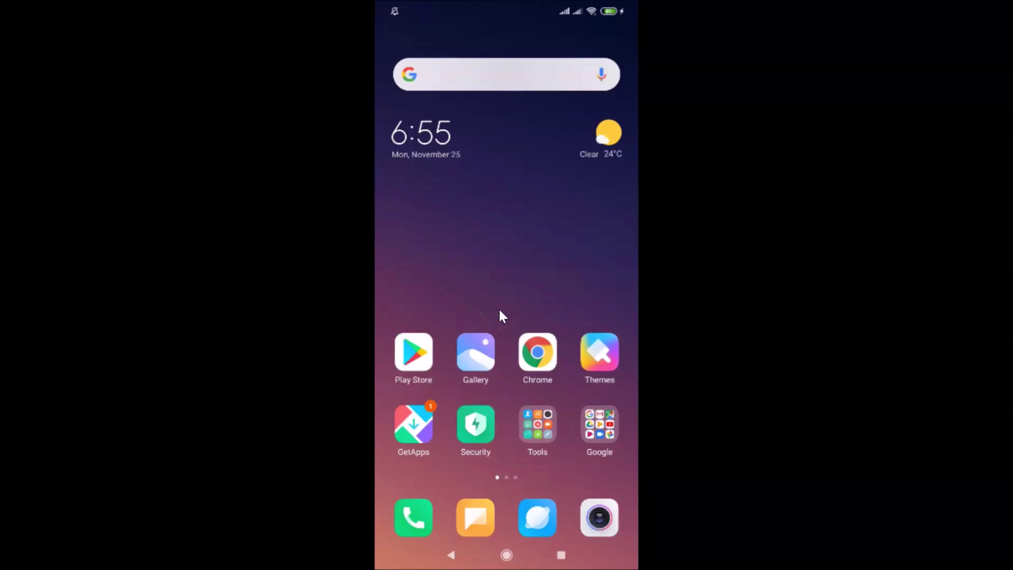
pyautogui.click(500, 313)
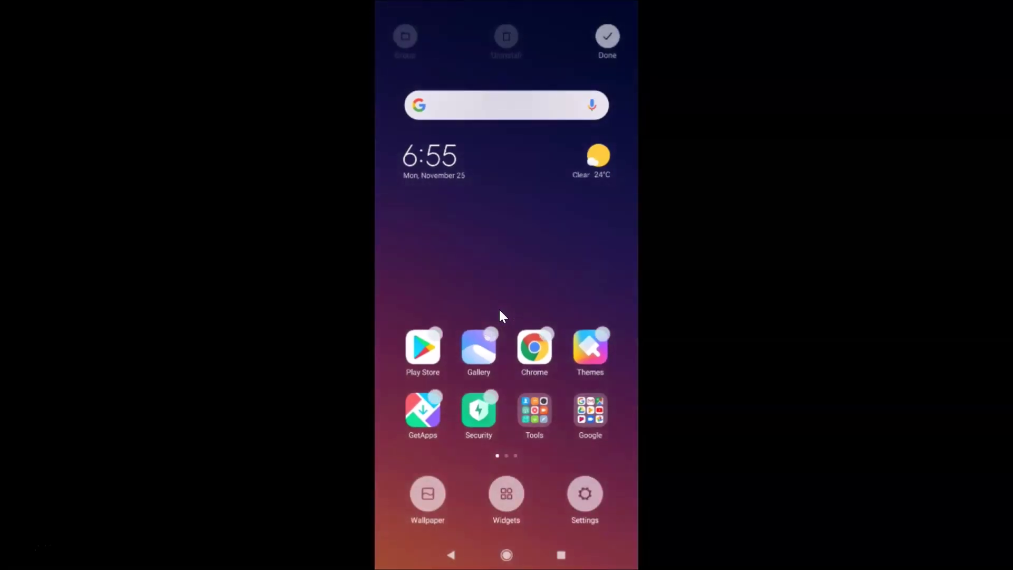
# Step: Choose the 5x6 home screen layout, exit editing, and glance at the second app page
pyautogui.click(583, 487)
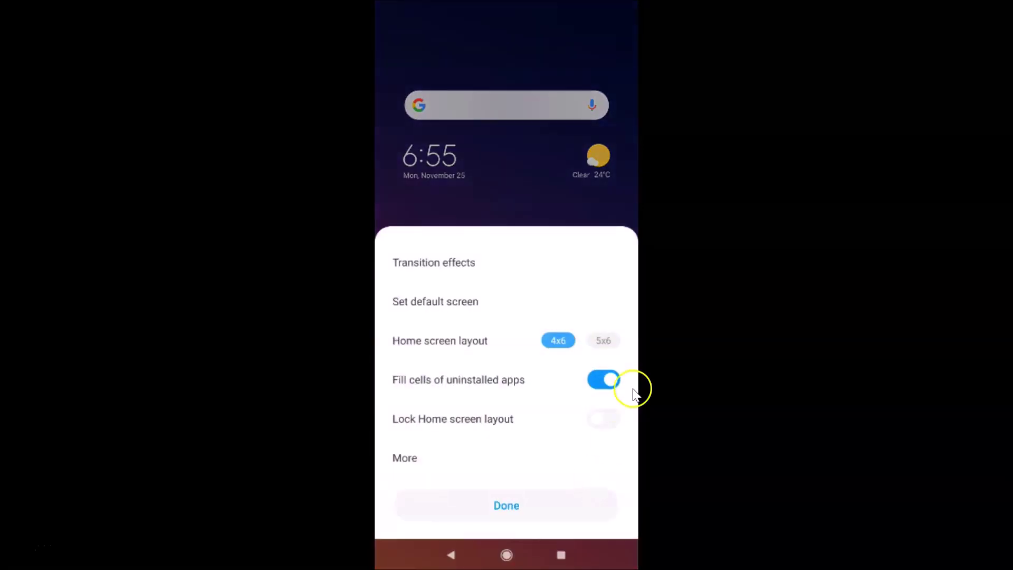
pyautogui.click(605, 343)
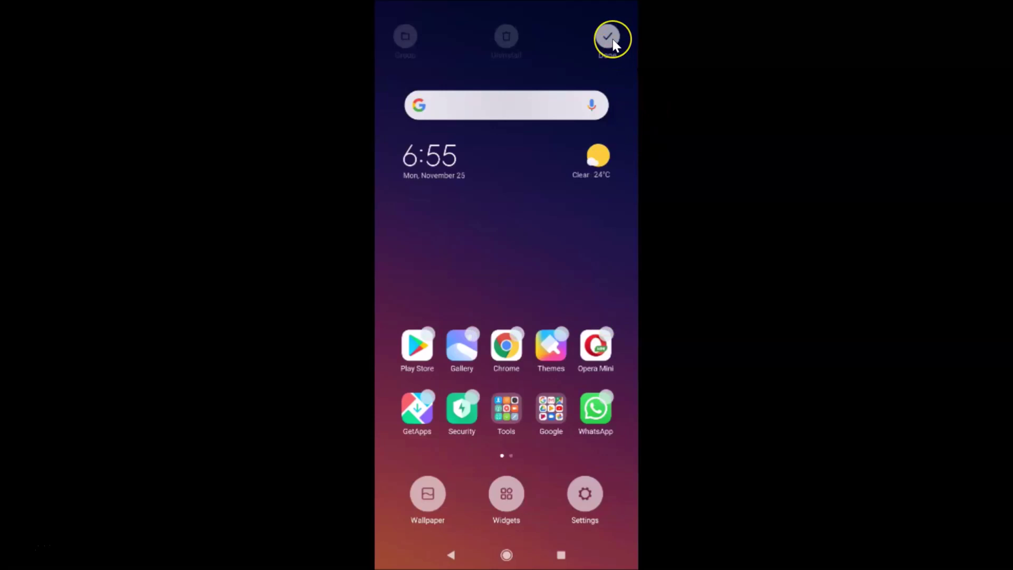
pyautogui.click(612, 40)
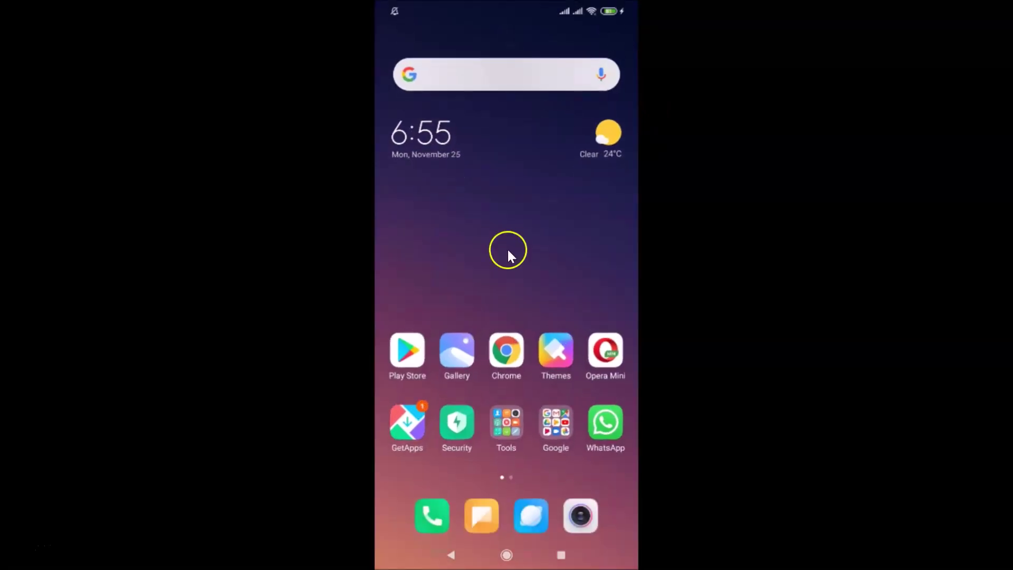
pyautogui.moveTo(543, 248)
pyautogui.mouseDown()
pyautogui.moveTo(453, 251)
pyautogui.moveTo(544, 253)
pyautogui.mouseUp()
pyautogui.click(560, 269)
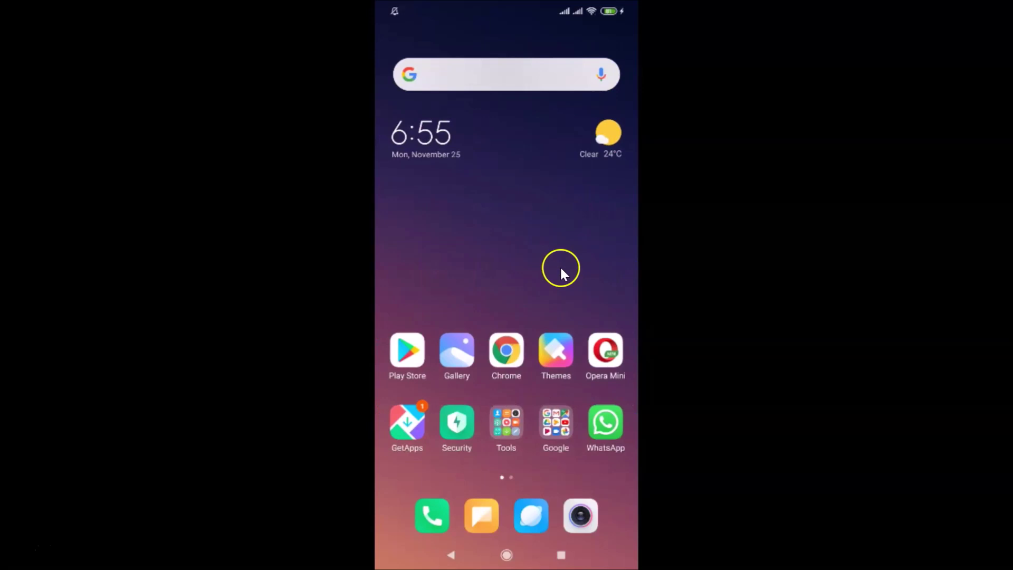